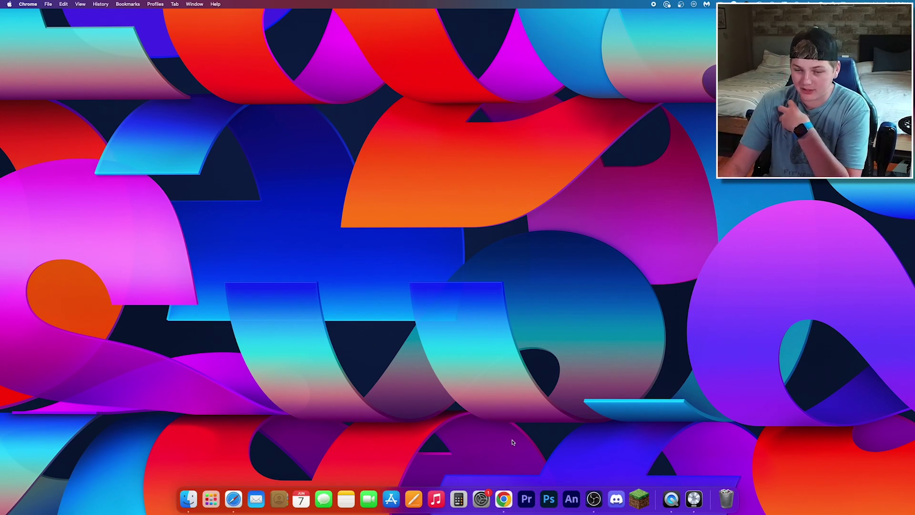
Step: Search Google in Chrome for 'java download'
click(507, 499)
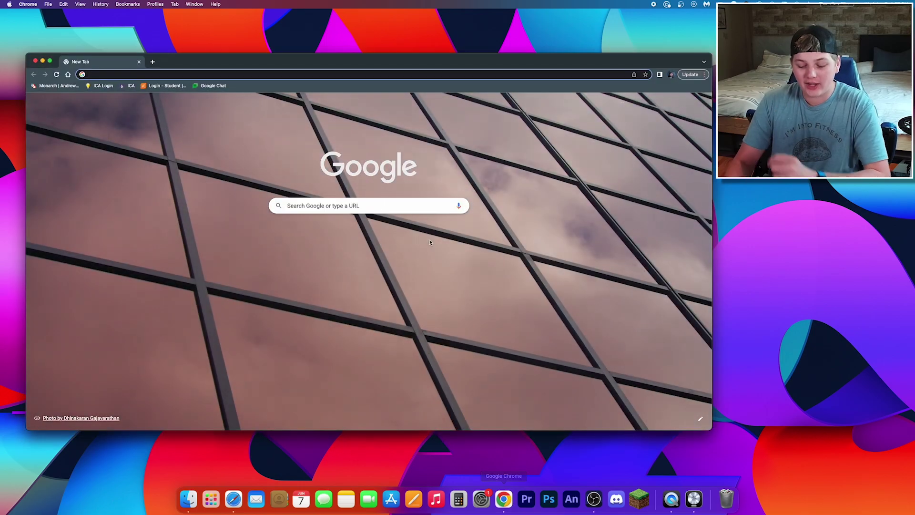
text(java downlo)
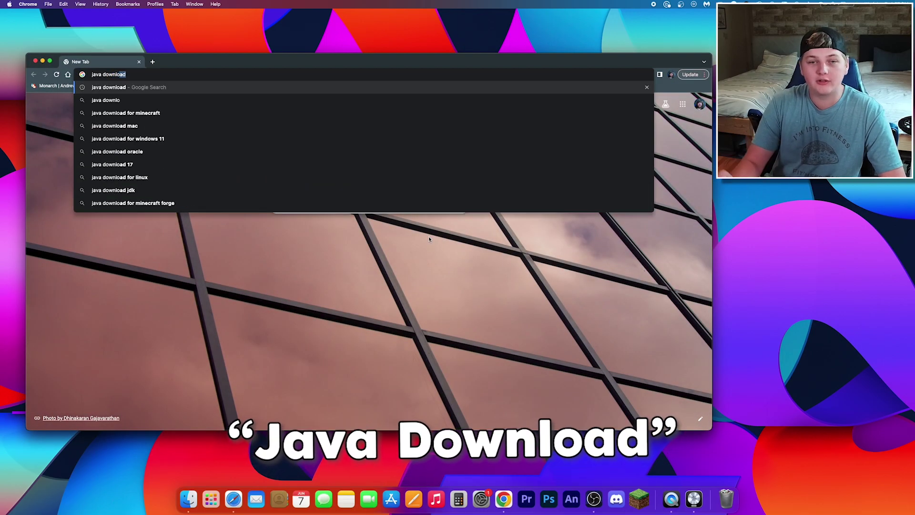
key(Return)
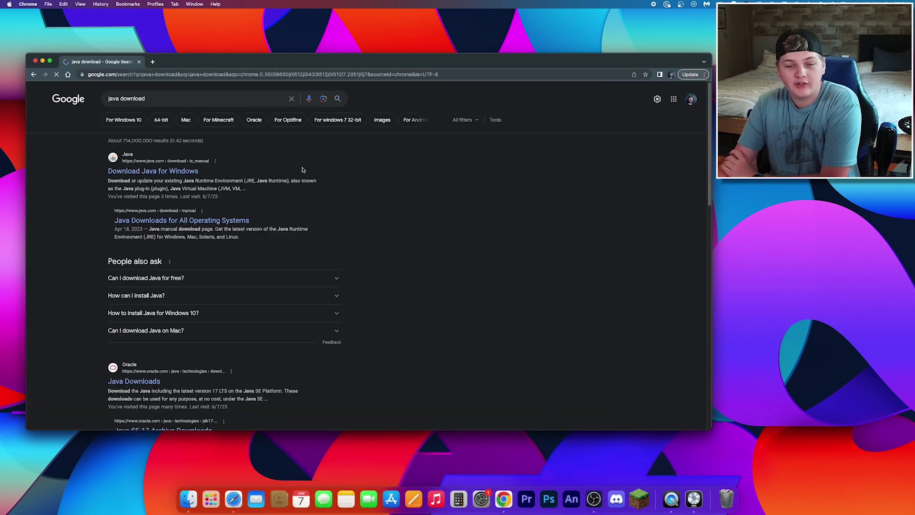
Step: Open Oracle's Java Downloads page and show the JDK 20 macOS download options
scroll(166, 343, down, 4)
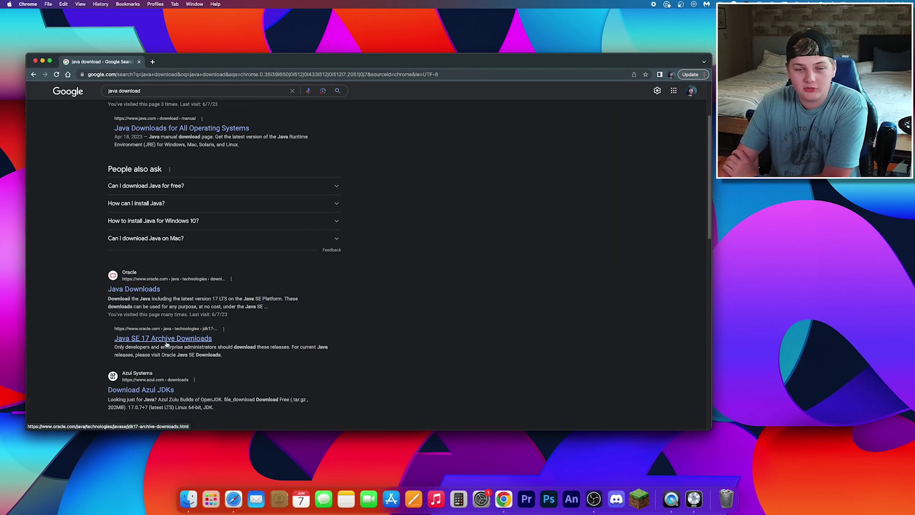
click(134, 288)
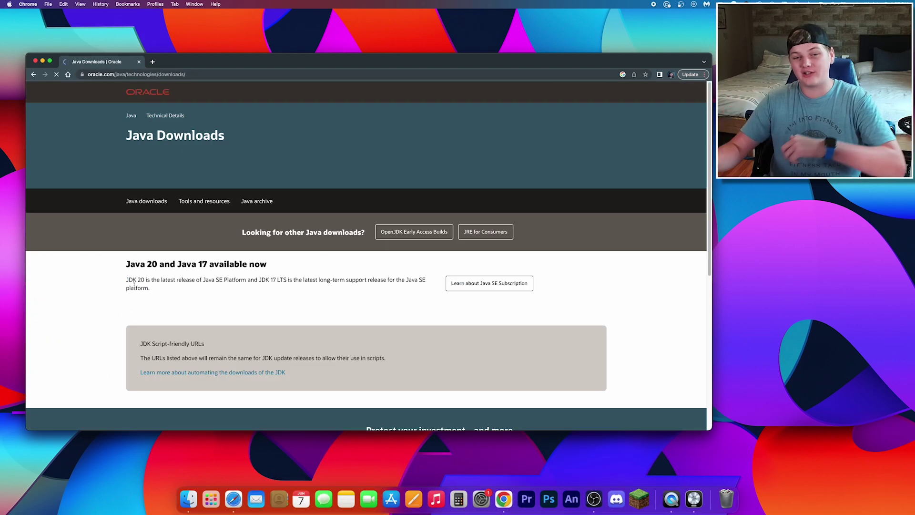
scroll(289, 350, down, 3)
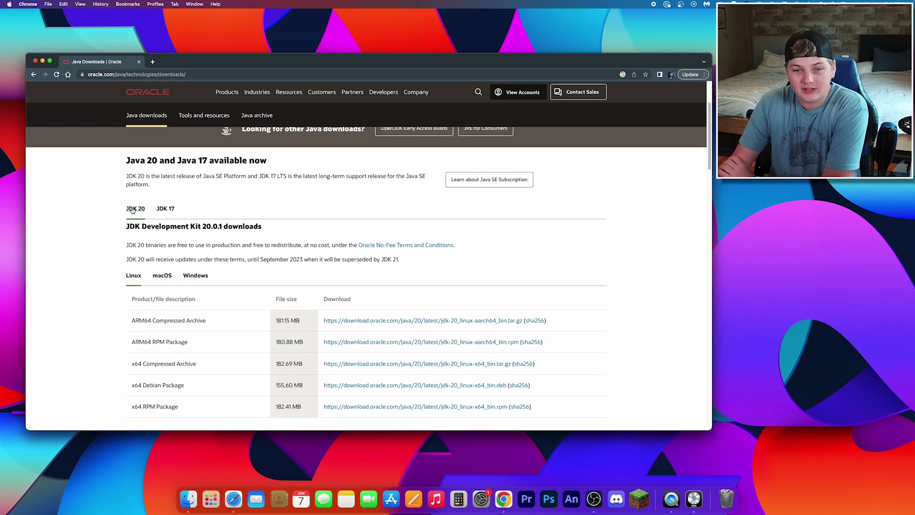
scroll(140, 213, down, 2)
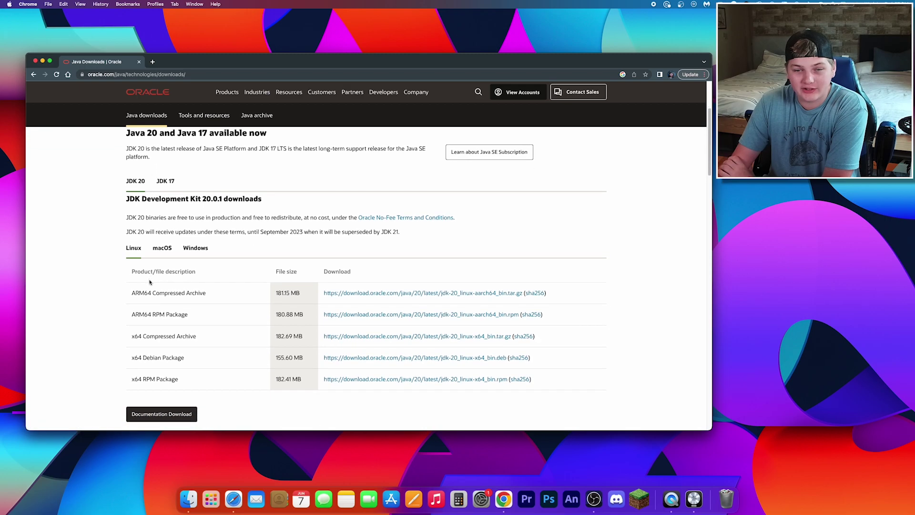
click(164, 210)
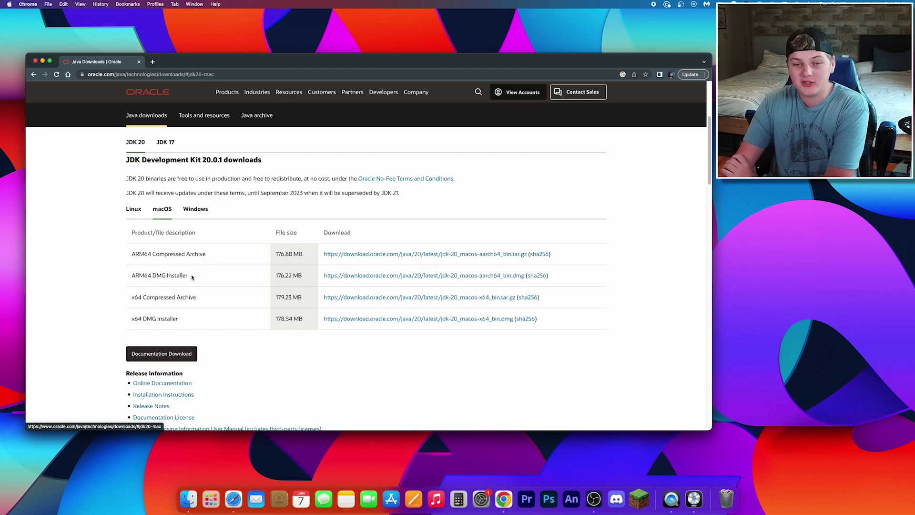
Step: Highlight the ARM64 DMG Installer entry in the macOS download table
drag(193, 278, 132, 274)
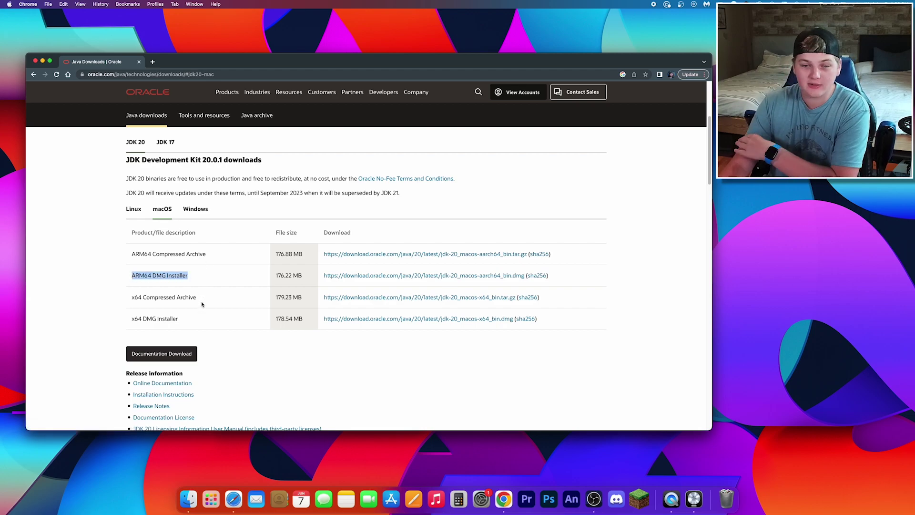
drag(186, 319, 117, 316)
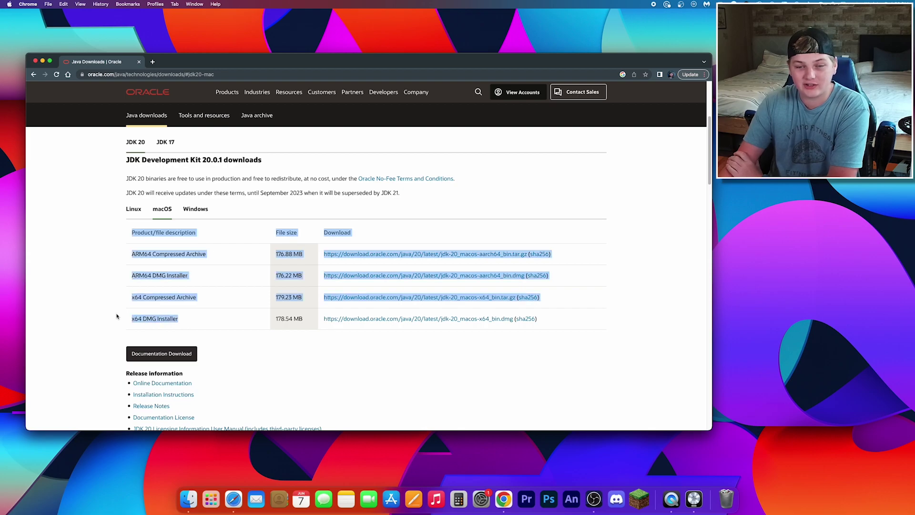
click(192, 316)
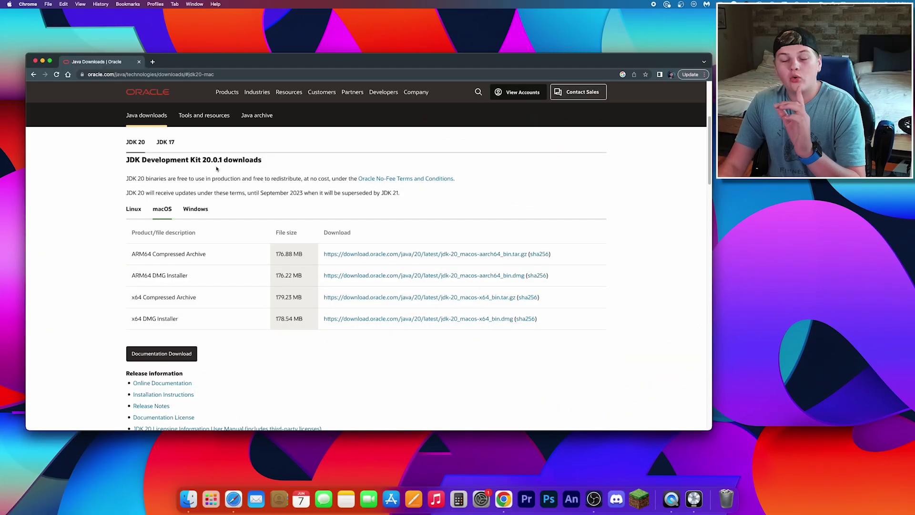
Step: Confirm the Mac's Apple M1 Max chip in About This Mac, then download the ARM64 DMG installer
click(9, 4)
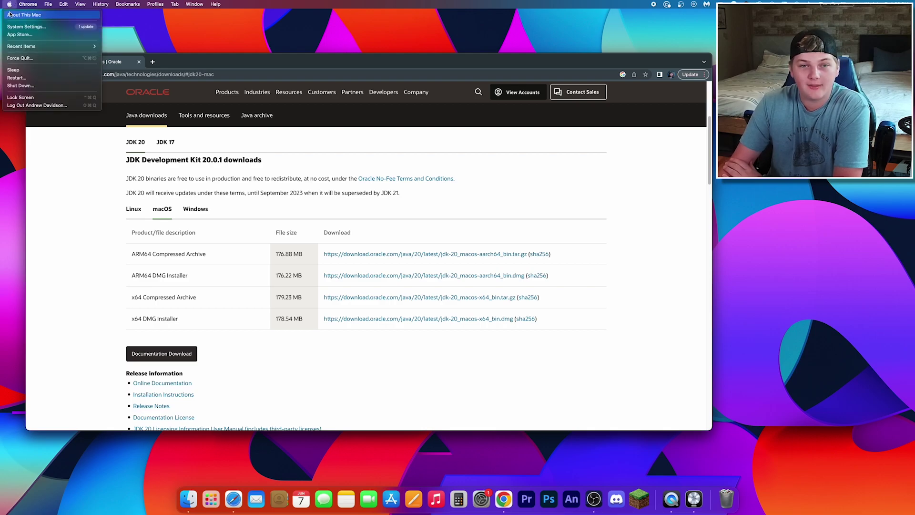
click(12, 15)
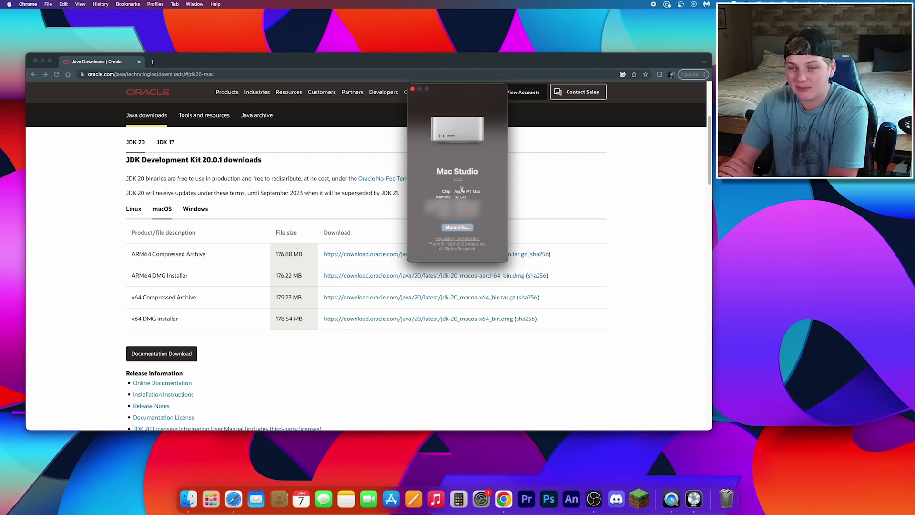
click(412, 90)
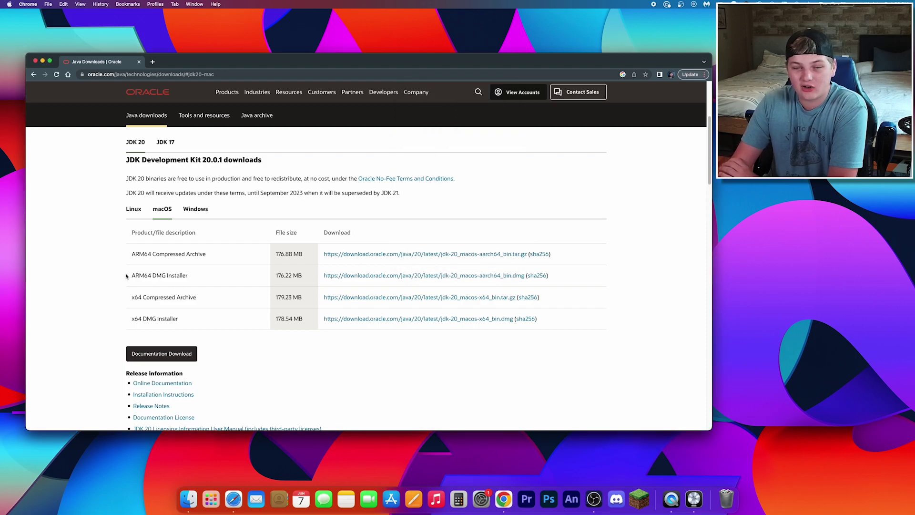
click(389, 276)
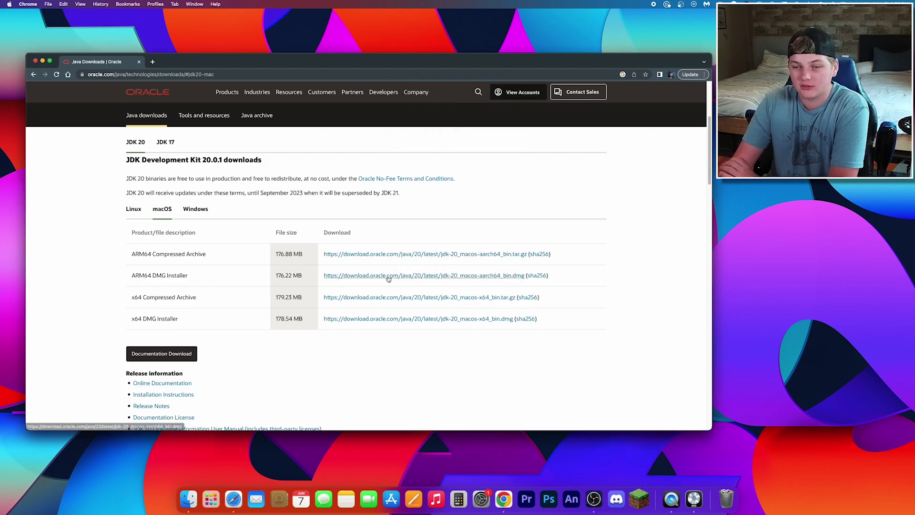
Step: Open the downloaded JDK disk image and launch the JDK 20.0.1.pkg installer
click(67, 420)
click(327, 115)
double_click(327, 114)
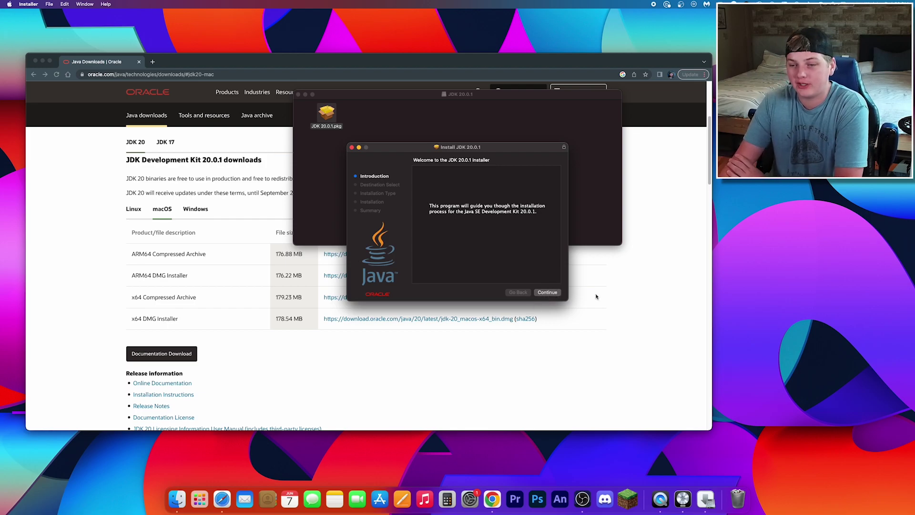
Step: Complete the standard JDK 20.0.1 installation with the account password and trash the installer
click(550, 293)
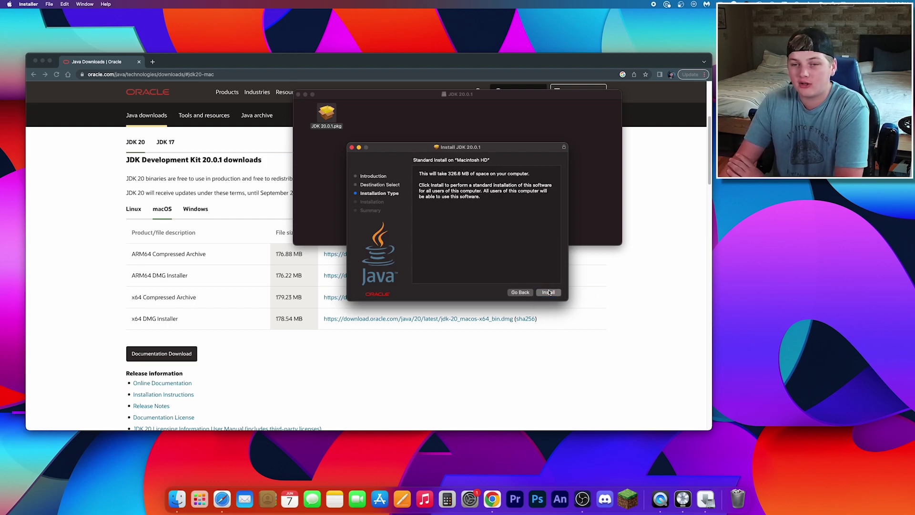
click(548, 292)
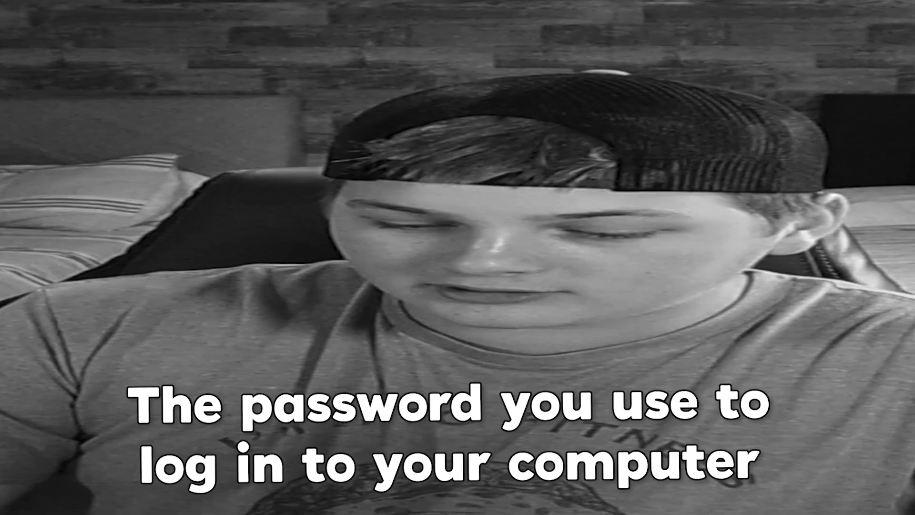
click(447, 217)
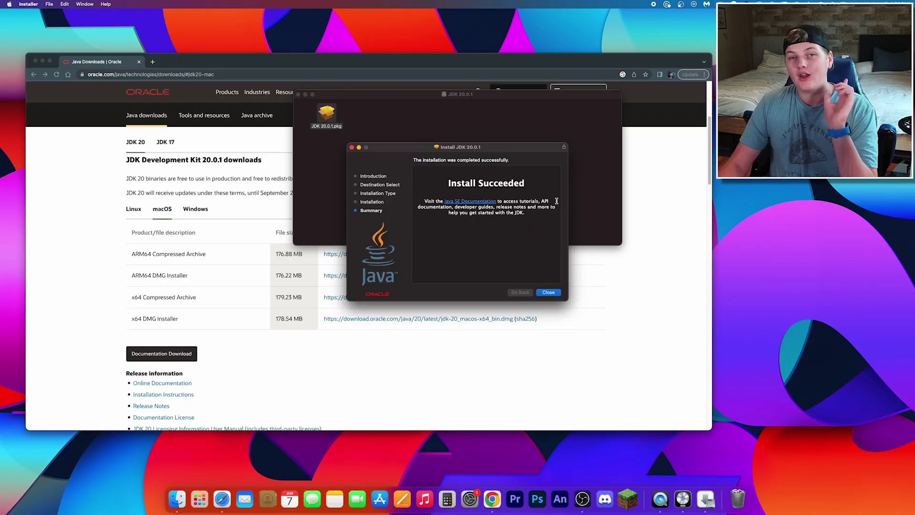
click(549, 292)
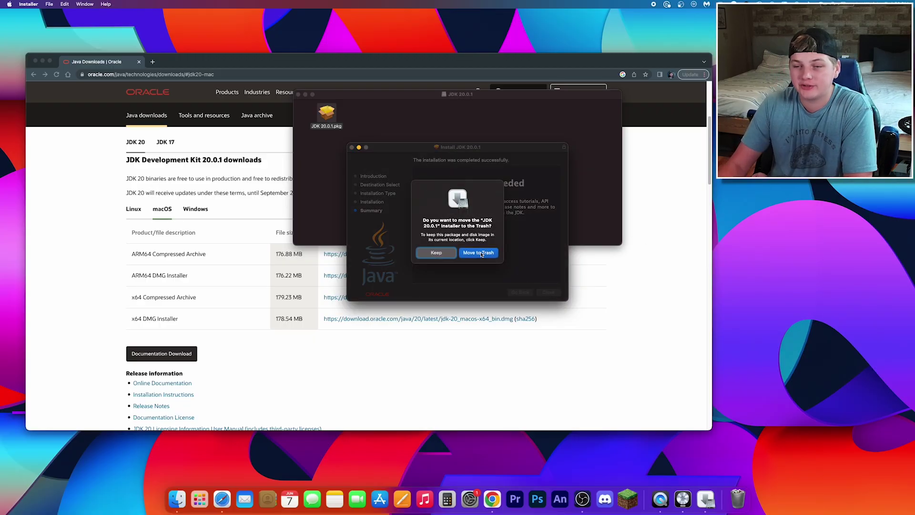
click(480, 253)
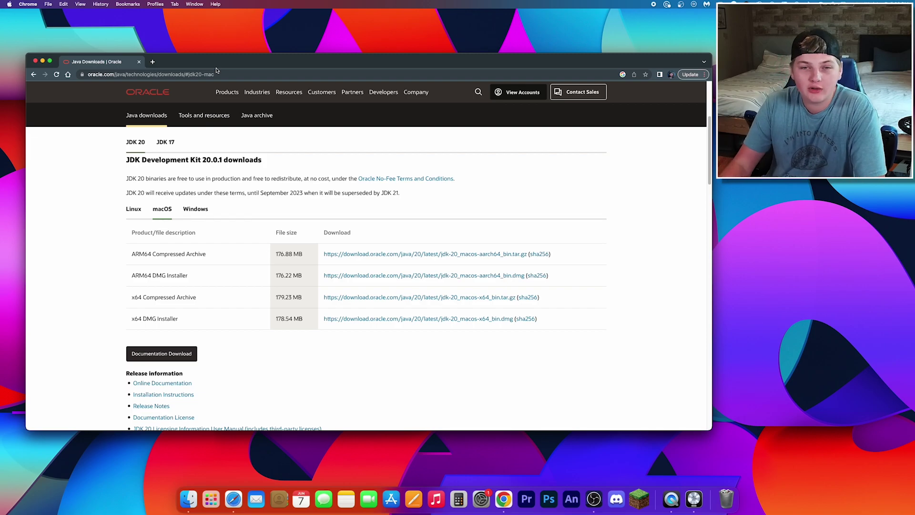
Step: Search Google for 'minecraft server' in a new tab
click(154, 62)
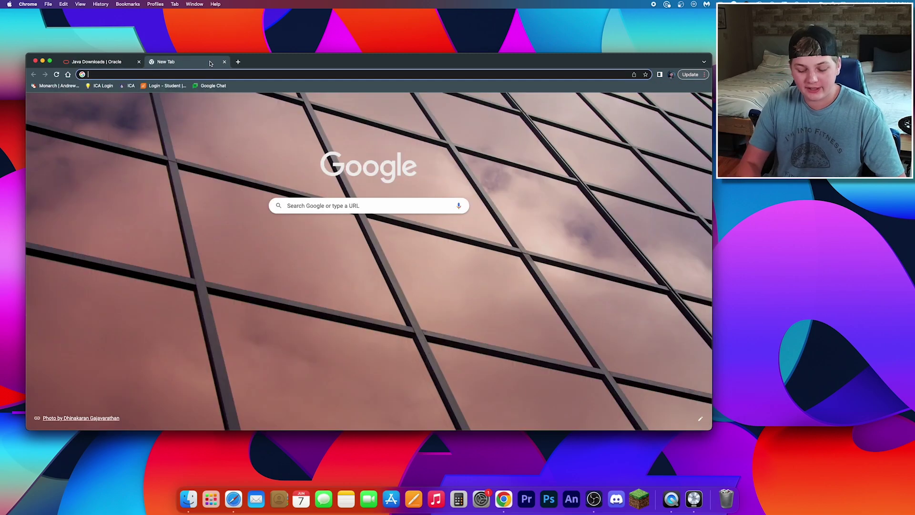
text(minecraft server)
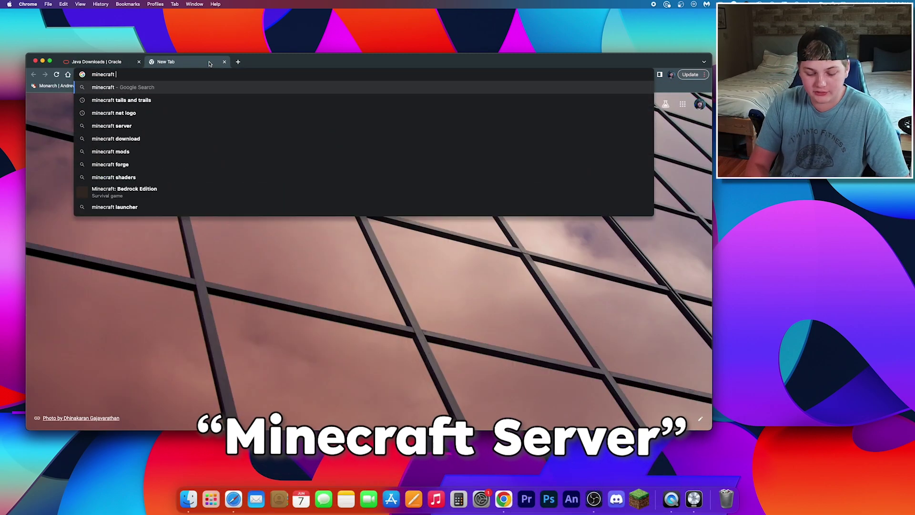
key(Return)
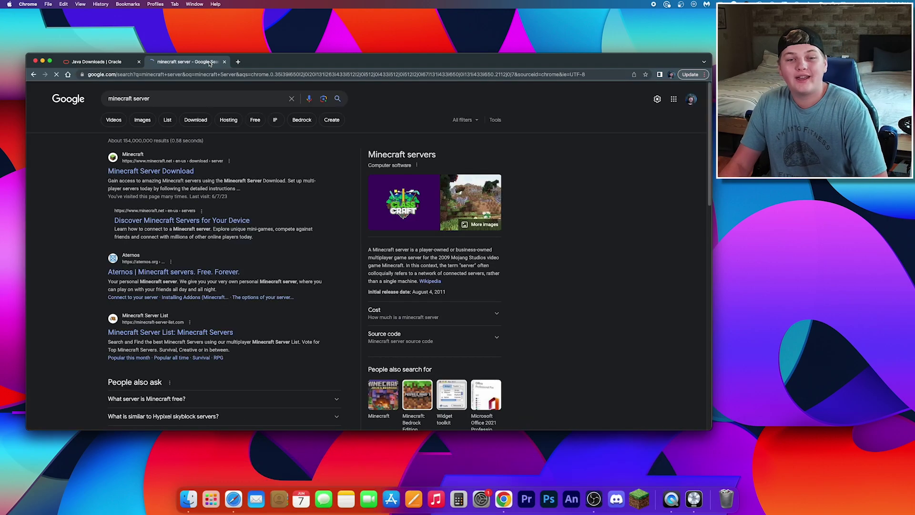
Step: Download minecraft_server.jar from minecraft.net and drag server.jar onto the desktop
click(161, 170)
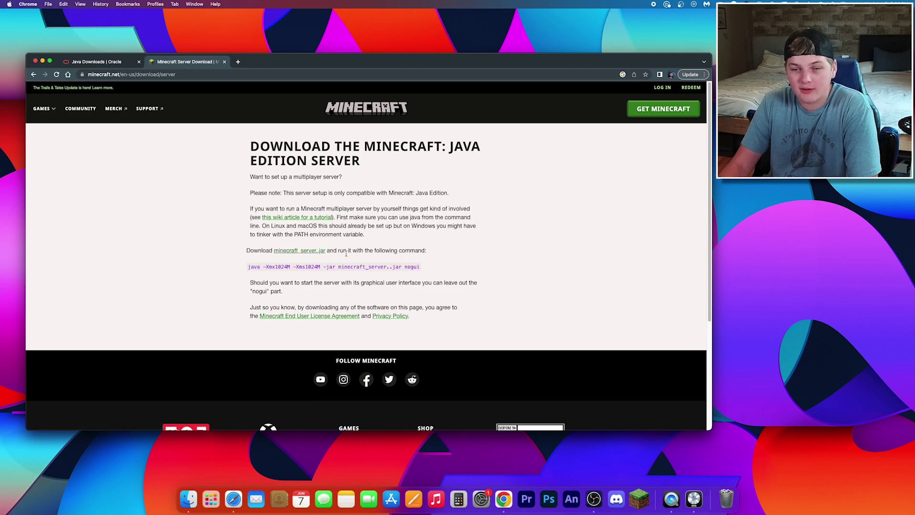
click(299, 251)
drag(63, 423, 109, 457)
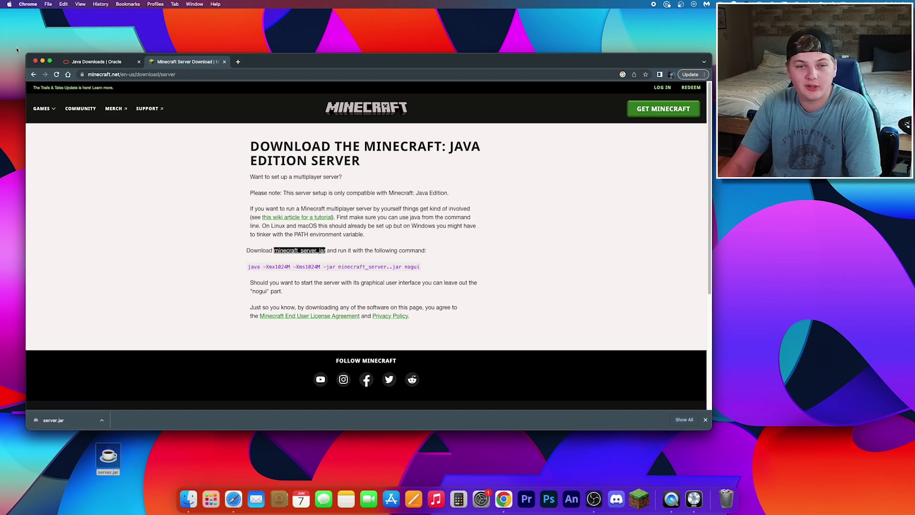
click(43, 62)
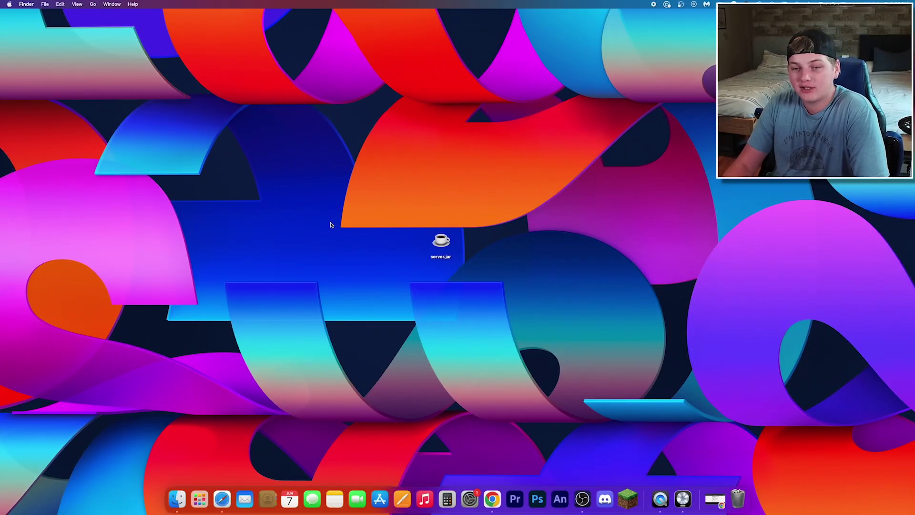
Step: Create a desktop folder named 'server' and move server.jar into it
right_click(319, 191)
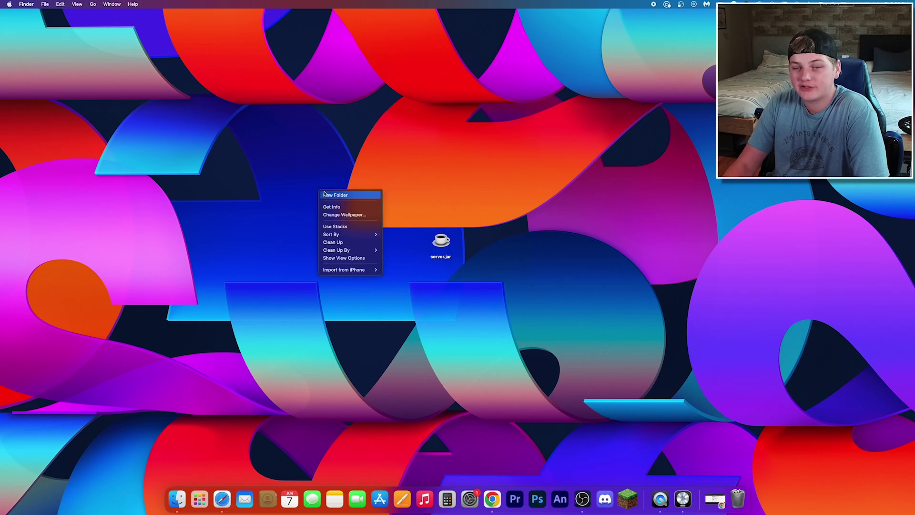
click(349, 195)
key(BackSpace)
text(server)
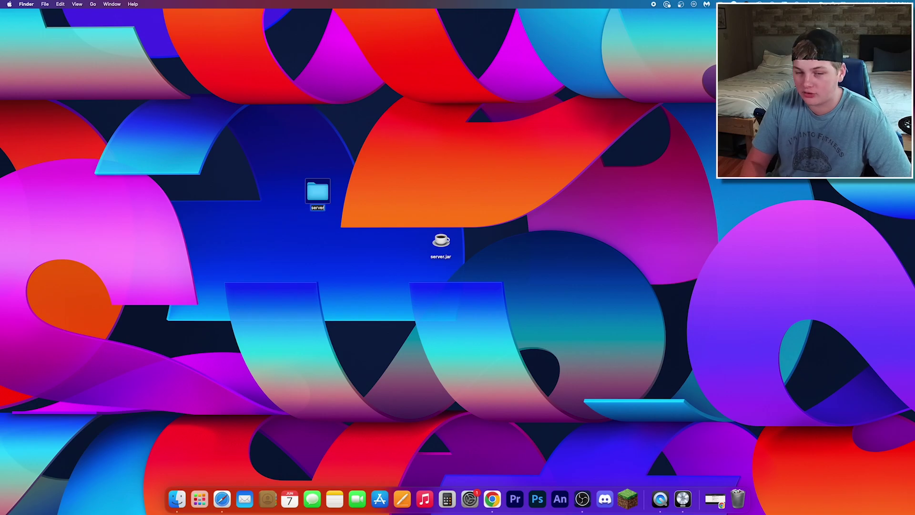
key(Return)
click(455, 227)
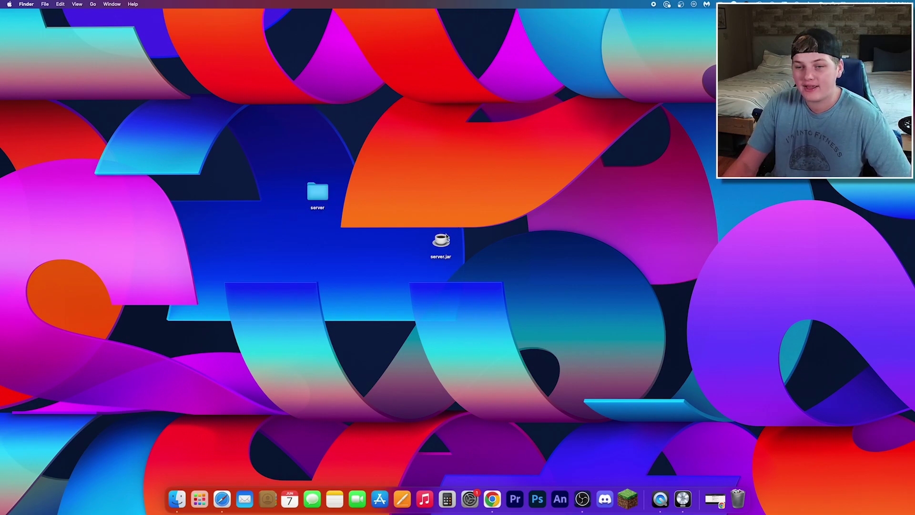
drag(442, 241, 317, 193)
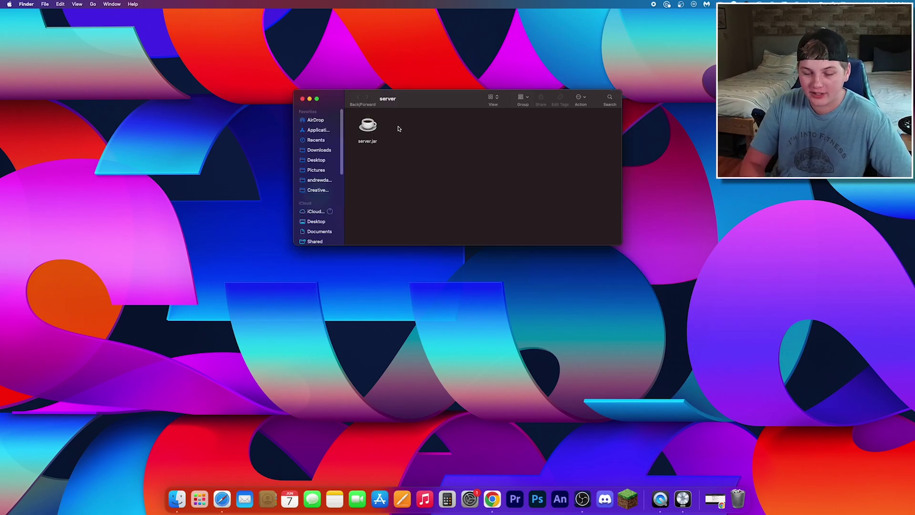
Step: Open Terminal, change into the Desktop server folder, and list its files
key(super+space)
text(ter)
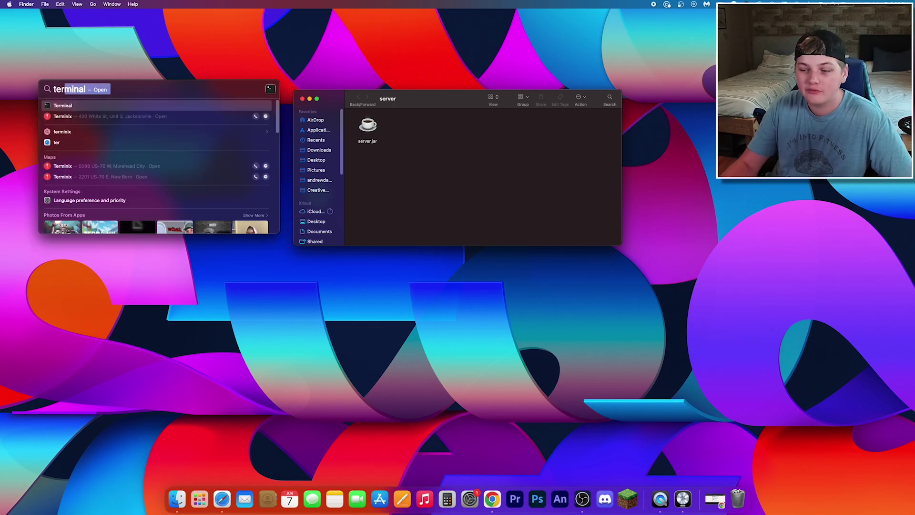
key(Return)
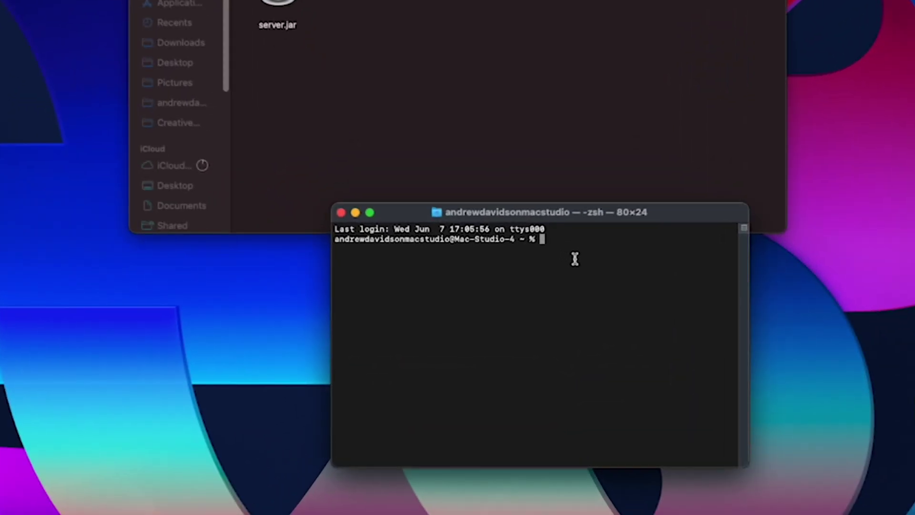
text(cd)
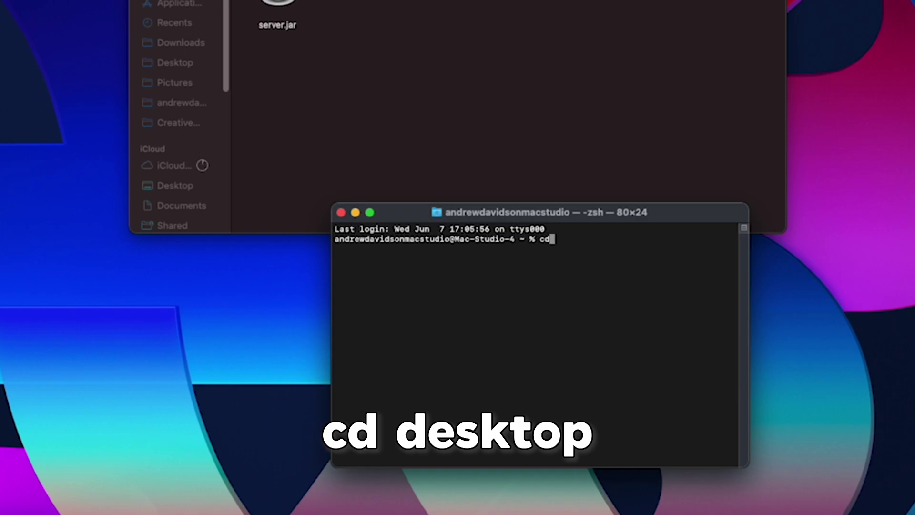
text( desktop)
key(Return)
text(cd)
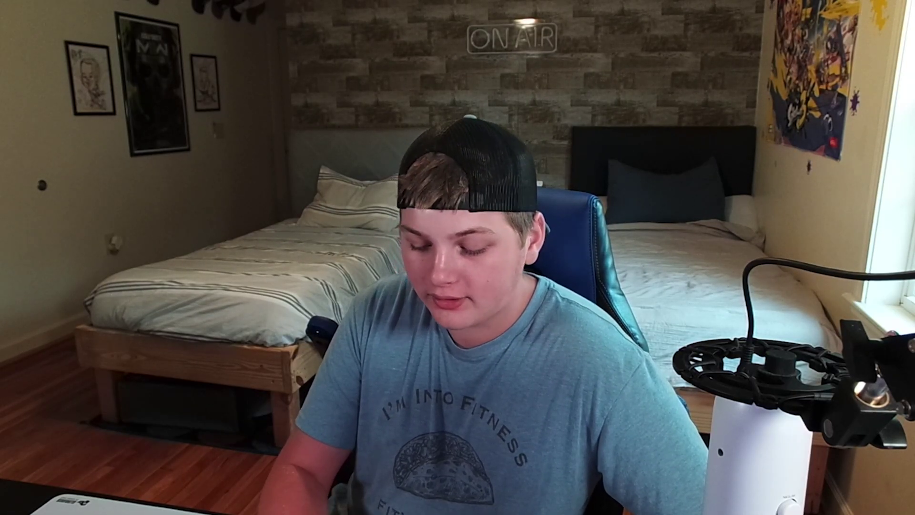
text(server)
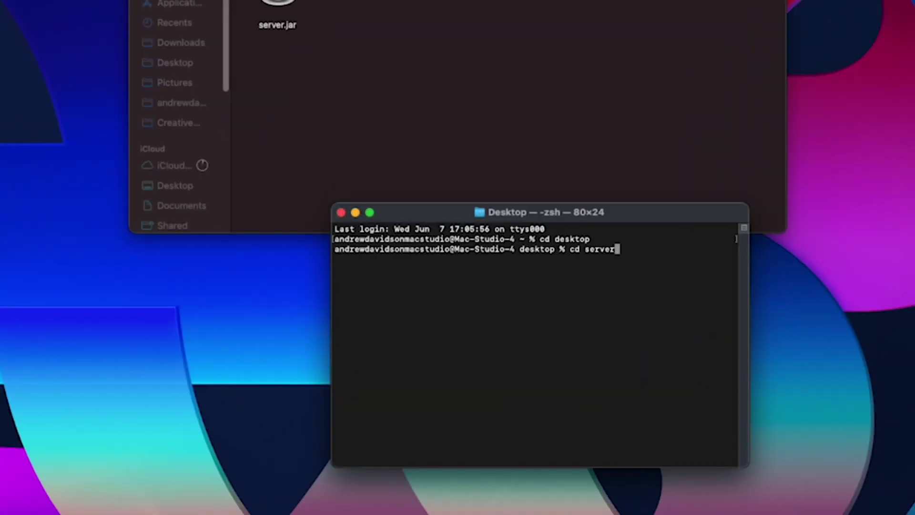
key(Return)
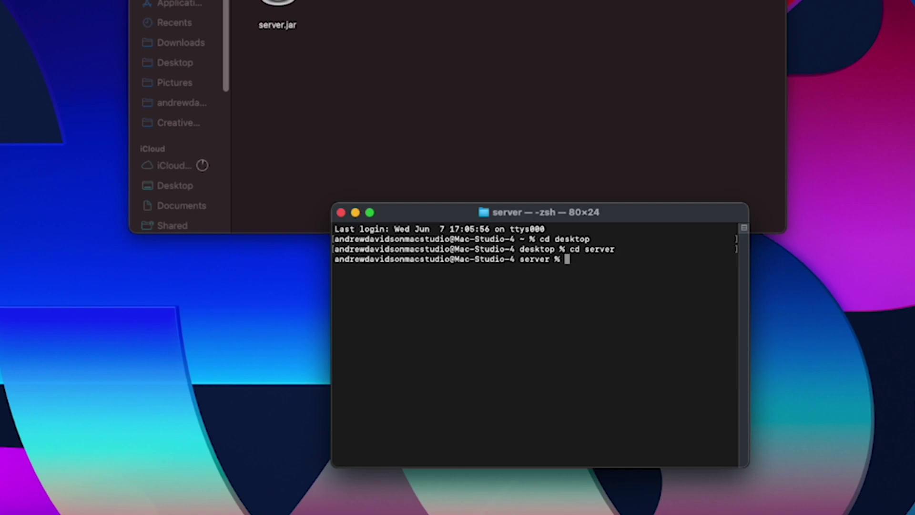
text(ls)
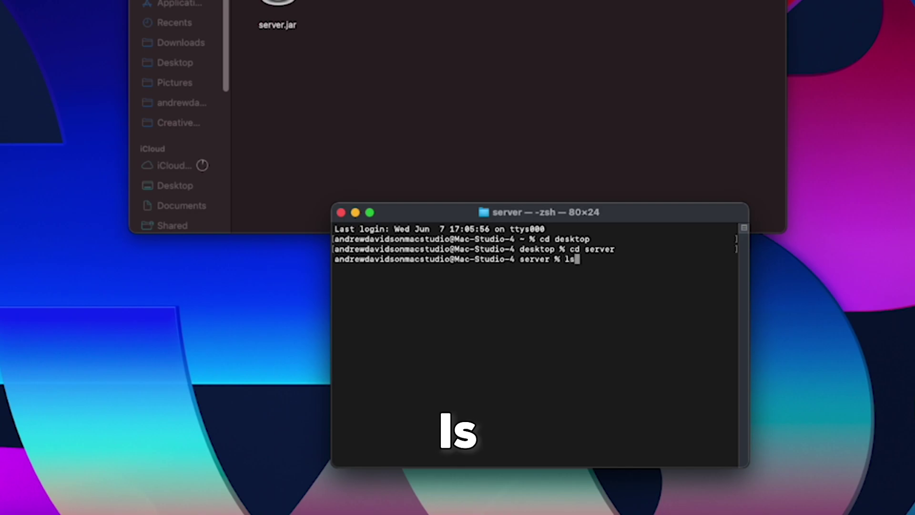
key(Return)
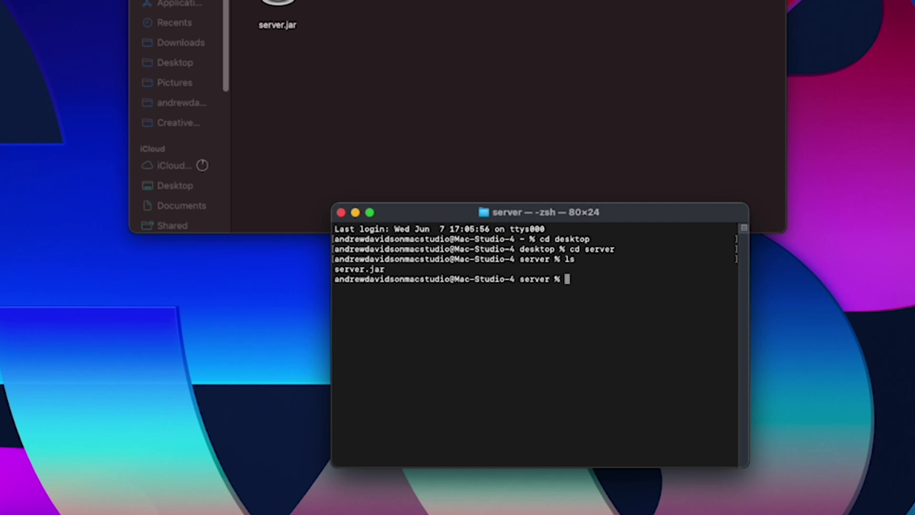
Step: Run 'java -jar server.jar' to generate the server files, then close Terminal
text(java)
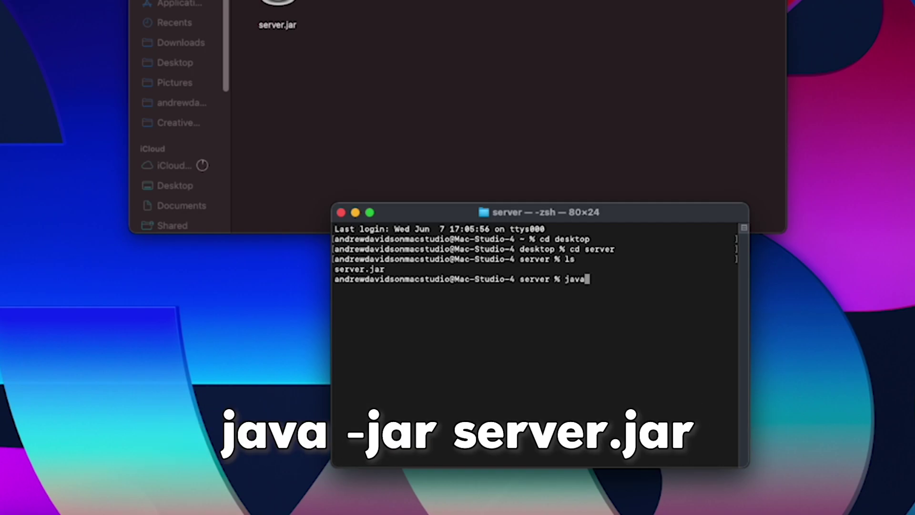
text( -jar server.)
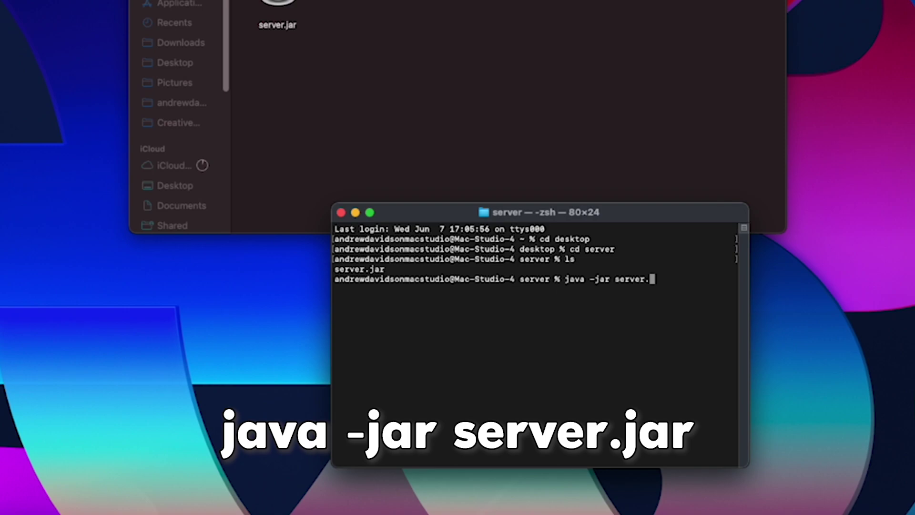
text(jar)
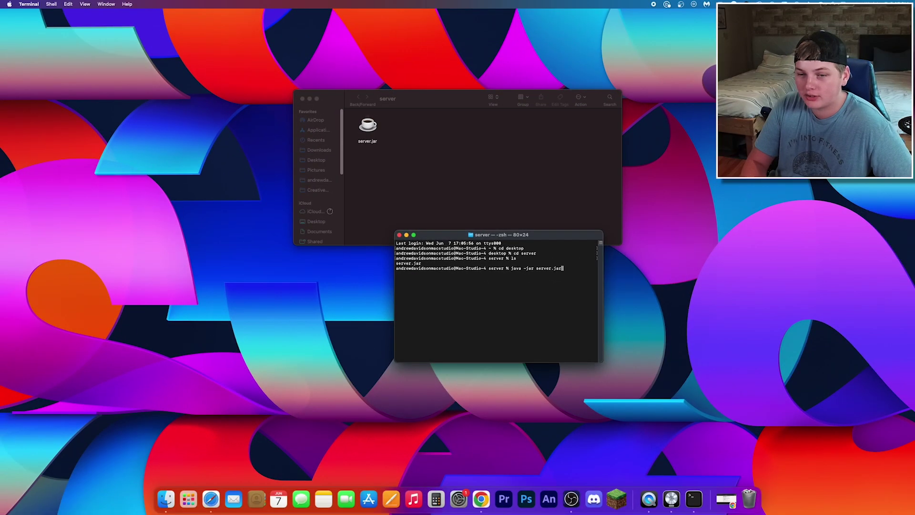
key(Return)
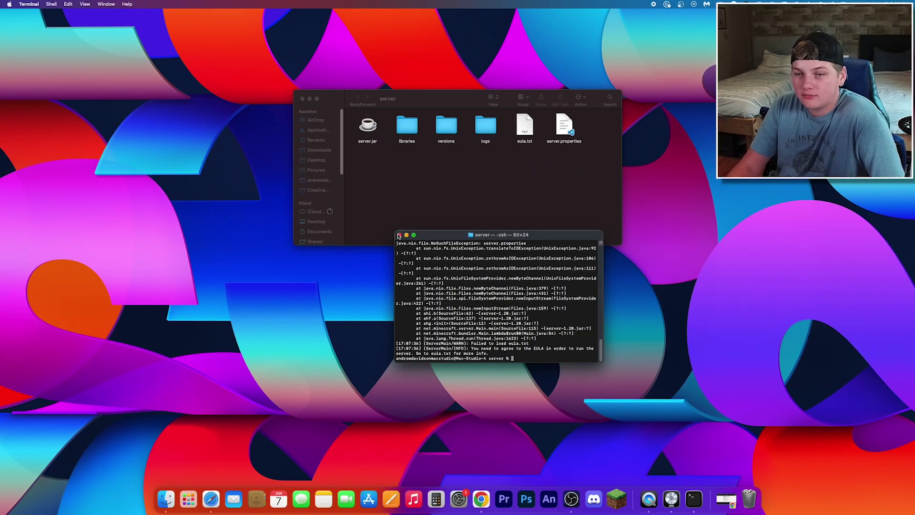
click(399, 236)
click(599, 196)
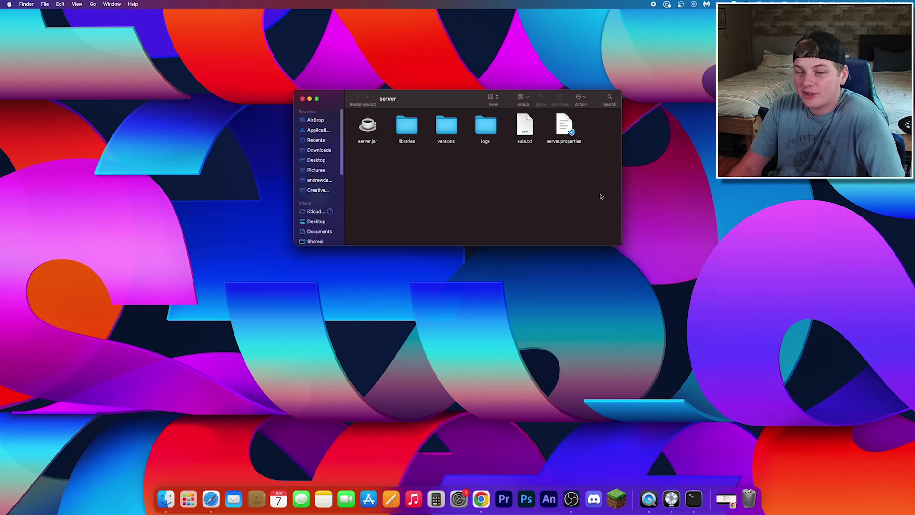
Step: Edit eula.txt in TextEdit so its last line reads eula=true, ready to save
double_click(526, 126)
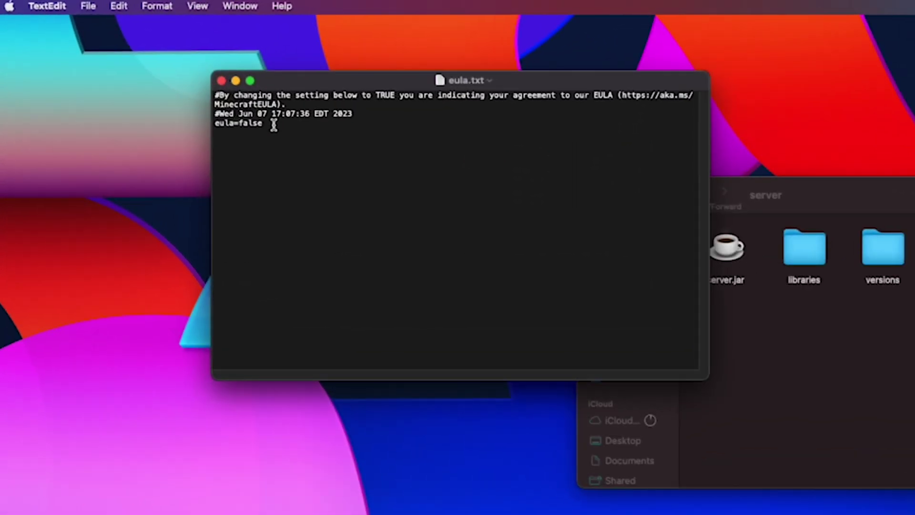
click(273, 125)
key(BackSpace)
key(BackSpace)
key(BackSpace)
key(BackSpace)
key(BackSpace)
text(true)
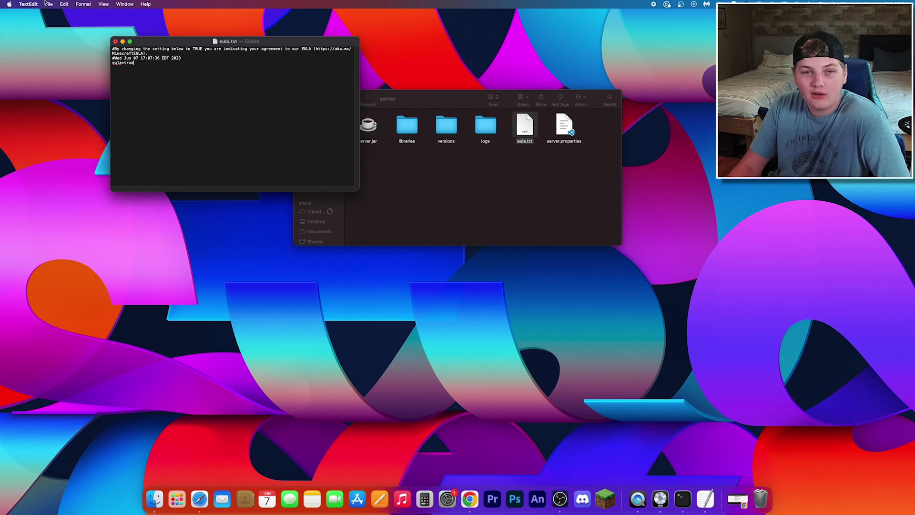
click(86, 6)
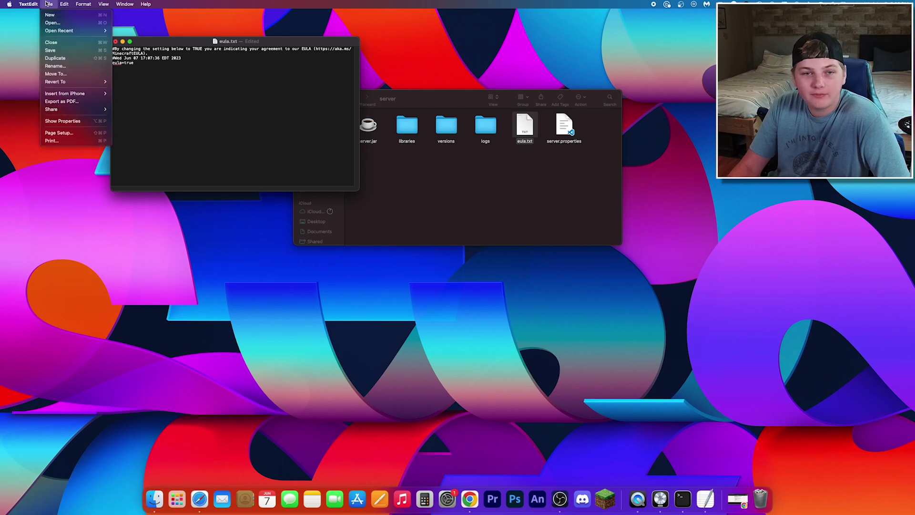